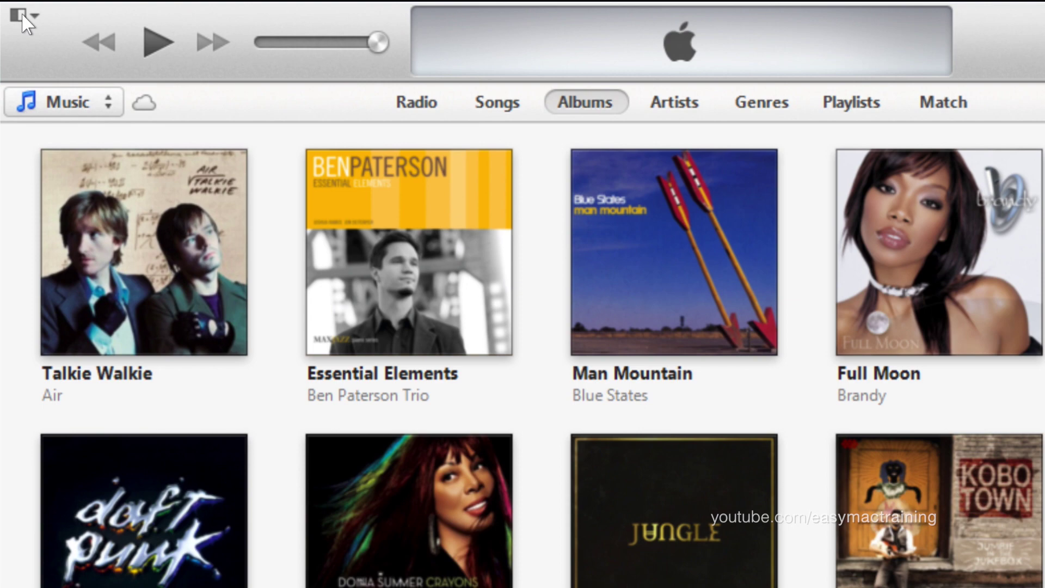
Step: In Advanced preferences, enable 'Keep iTunes Media folder organized' and 'Copy files to iTunes Media folder'
left_click(23, 16)
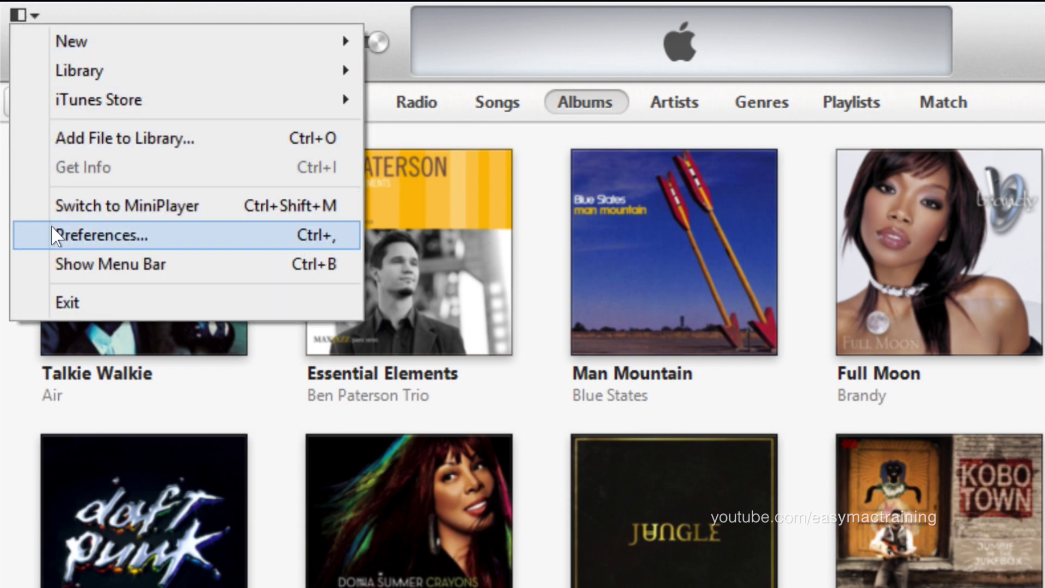
left_click(42, 236)
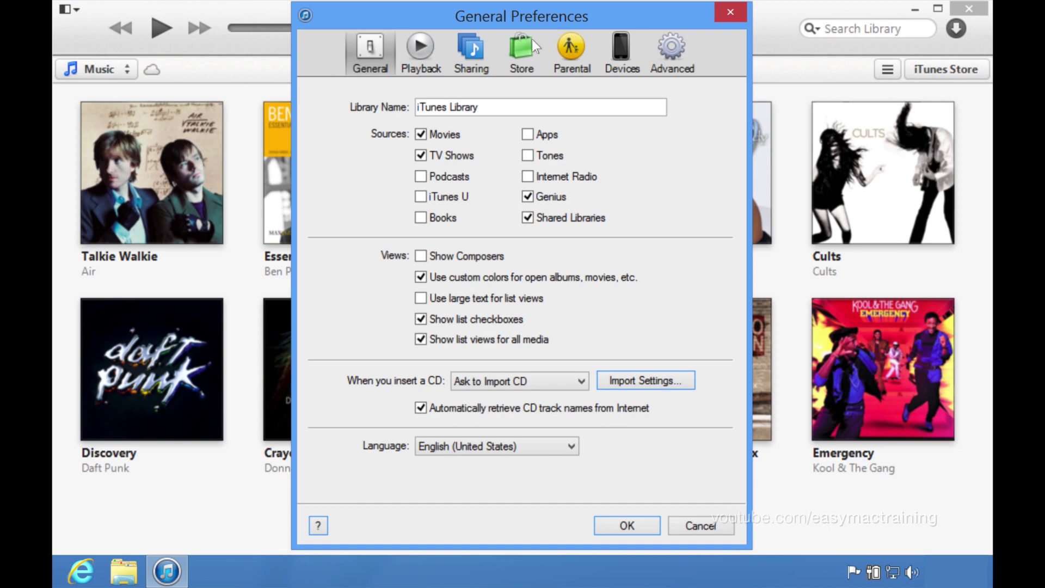
left_click(670, 51)
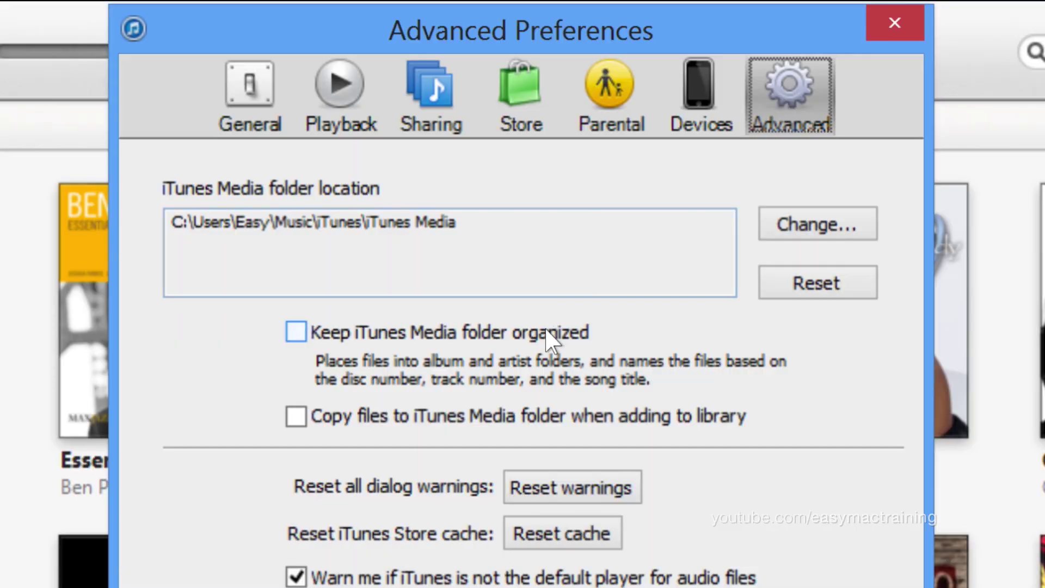
left_click(548, 331)
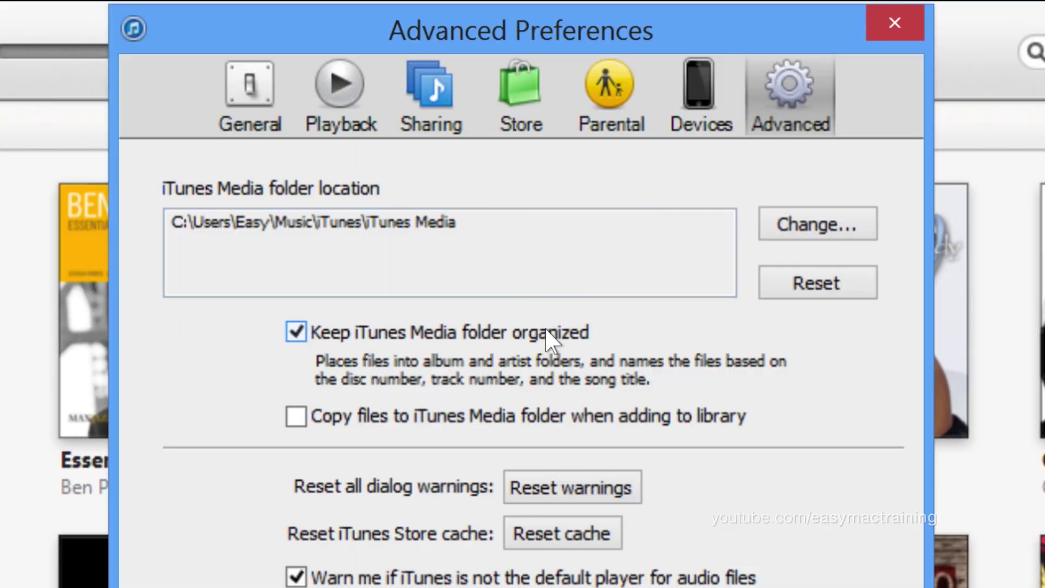
left_click(529, 422)
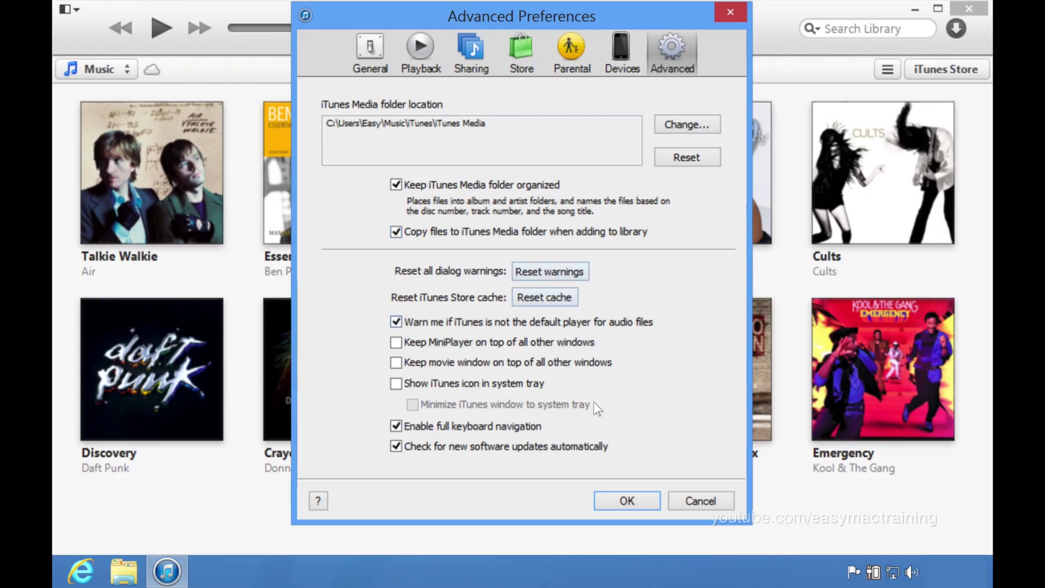
left_click(625, 501)
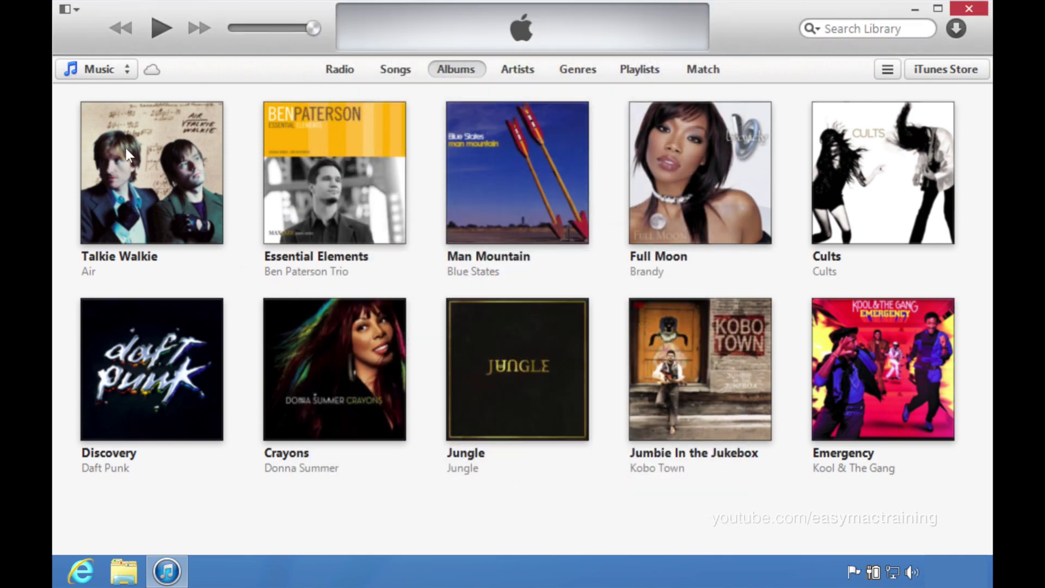
Step: Turn on the full iTunes menu bar and open File > Library
left_click(66, 9)
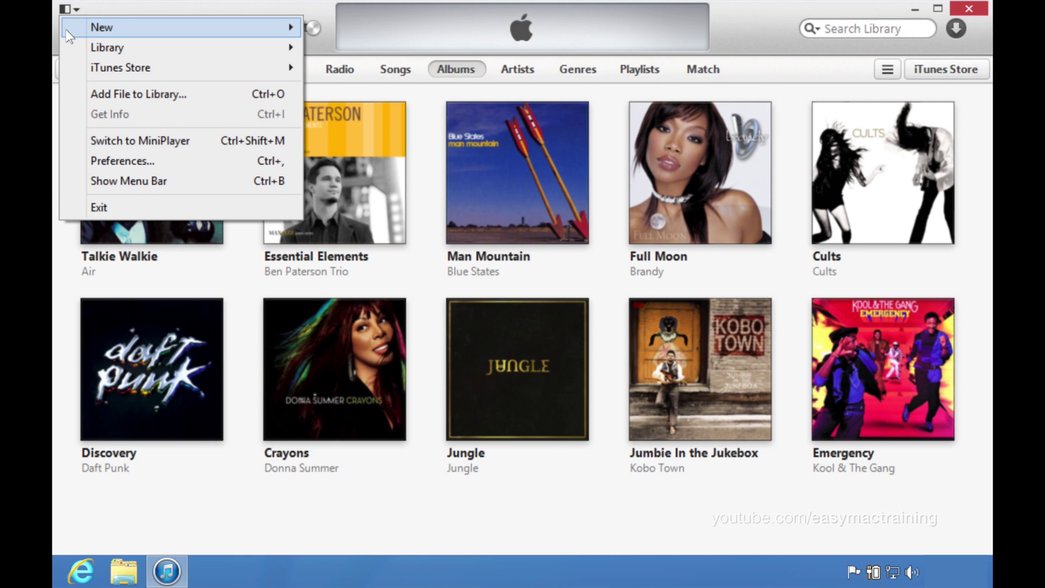
left_click(81, 179)
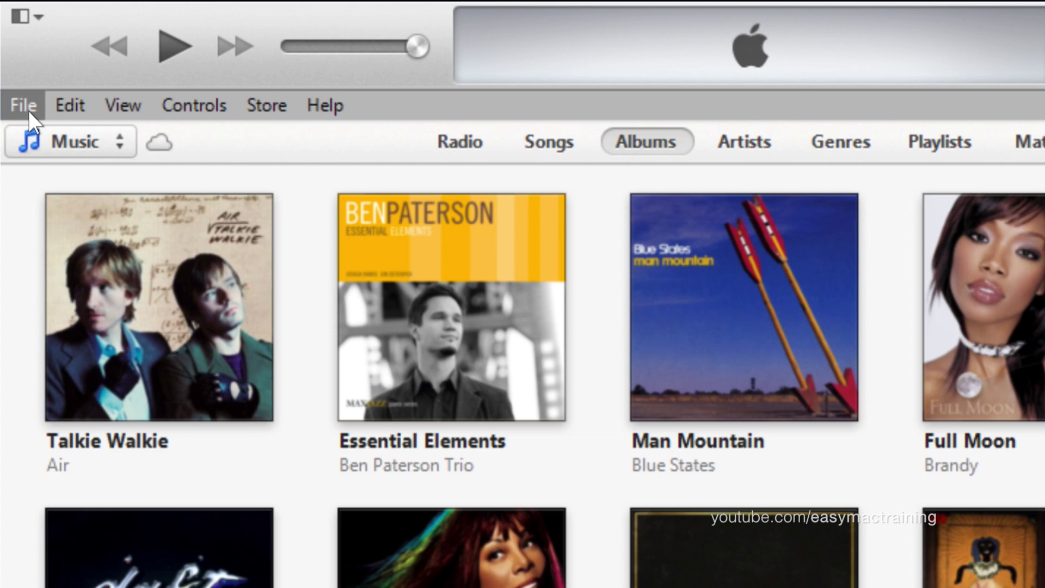
left_click(24, 106)
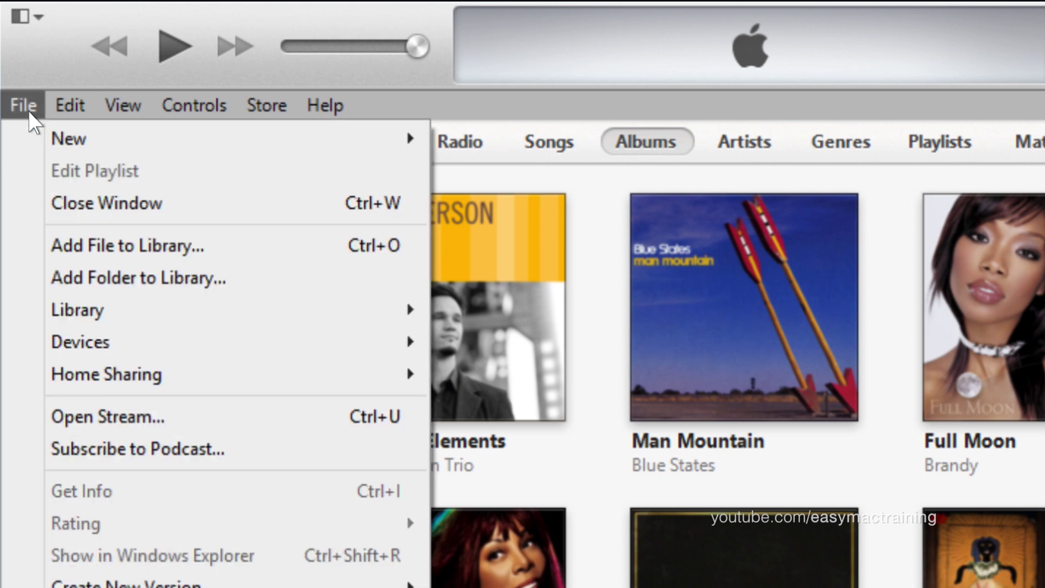
mouse_move(43, 325)
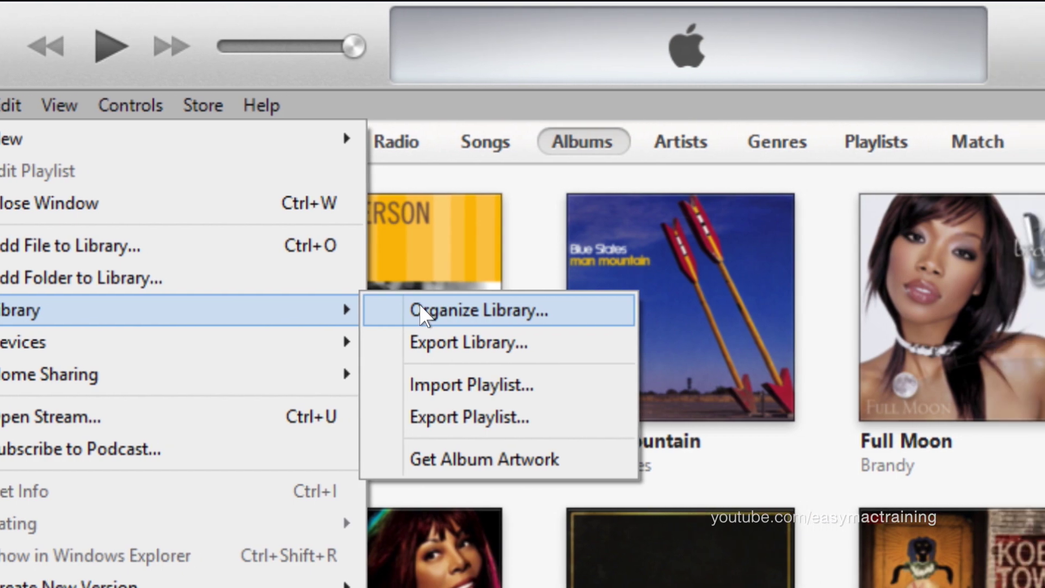
Step: Run Organize Library with 'Consolidate files' checked and let it finish
left_click(487, 312)
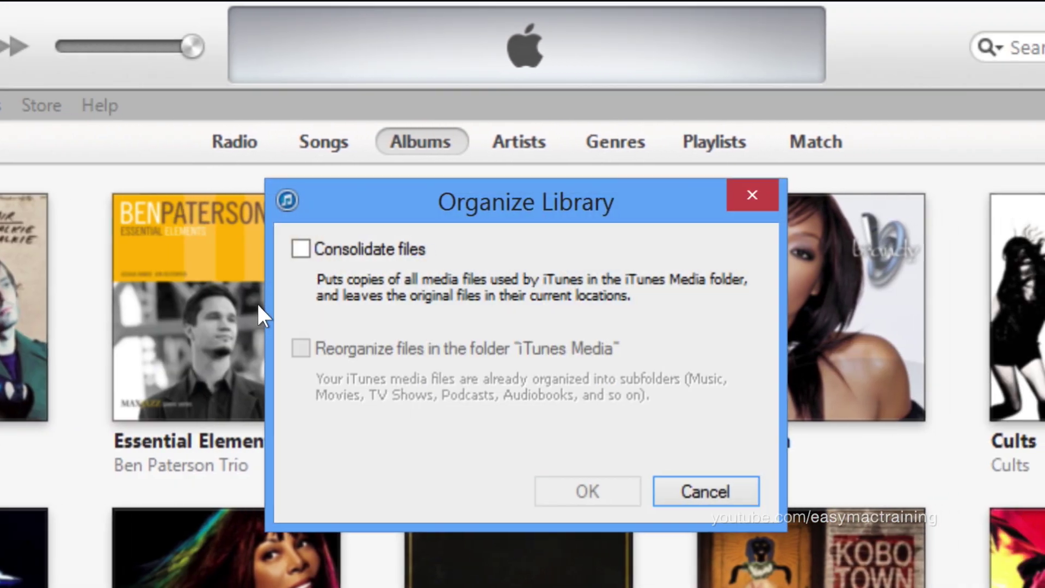
left_click(303, 251)
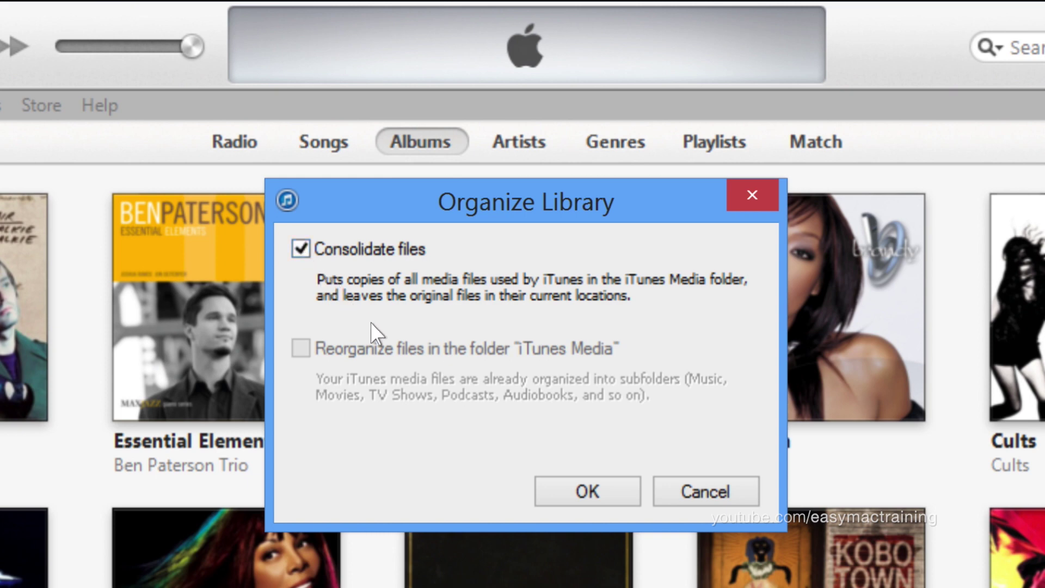
left_click(555, 485)
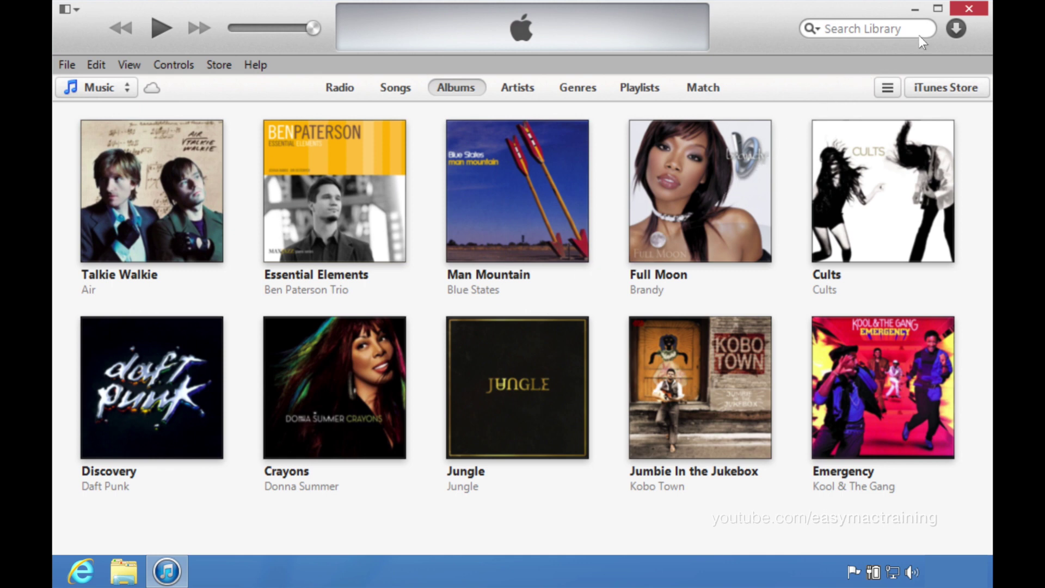
Step: Quit iTunes and copy the iTunes folder from the Music library to External (W:)
left_click(968, 9)
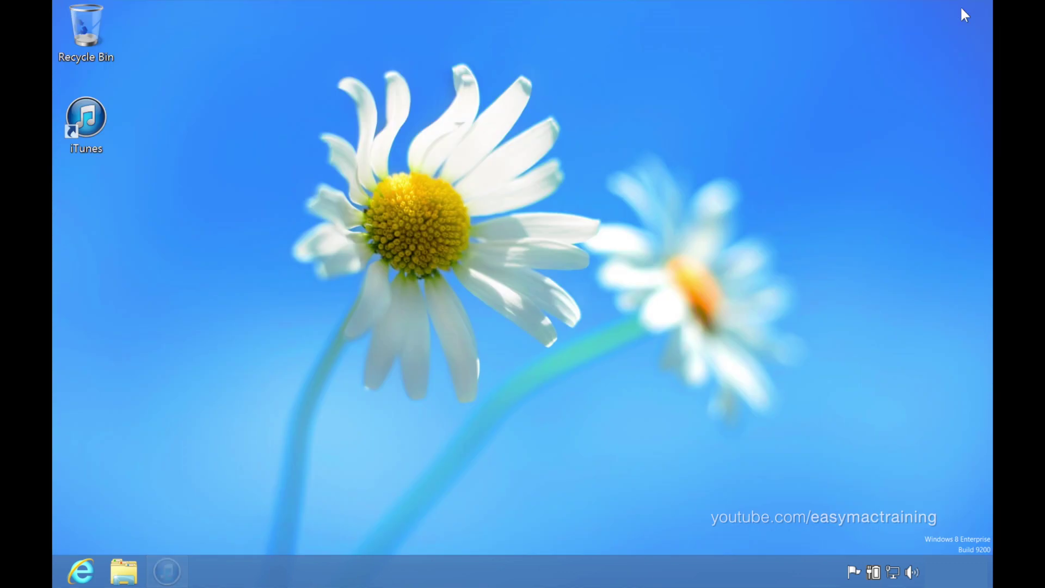
left_click(125, 572)
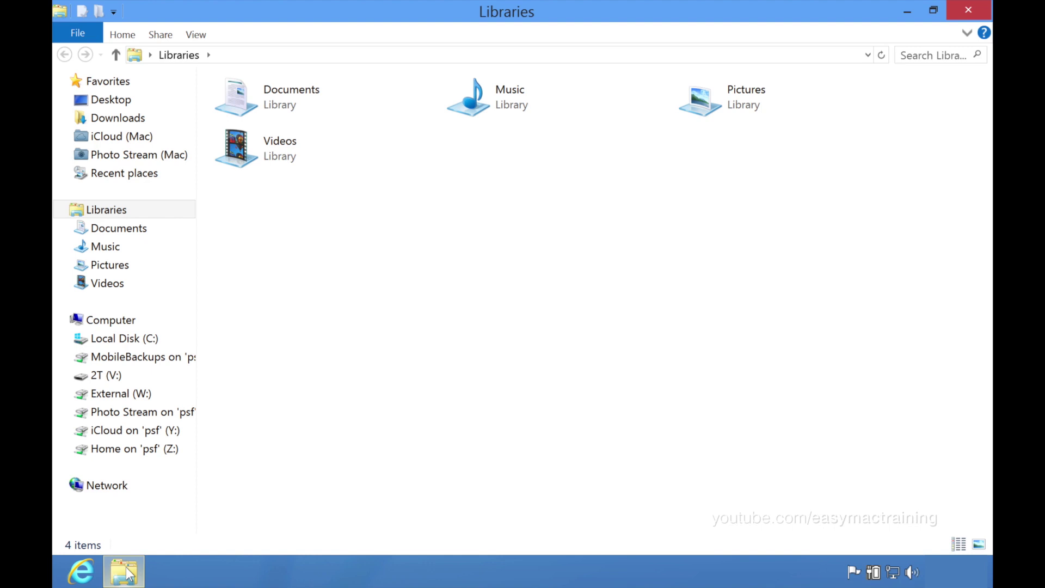
double_click(485, 99)
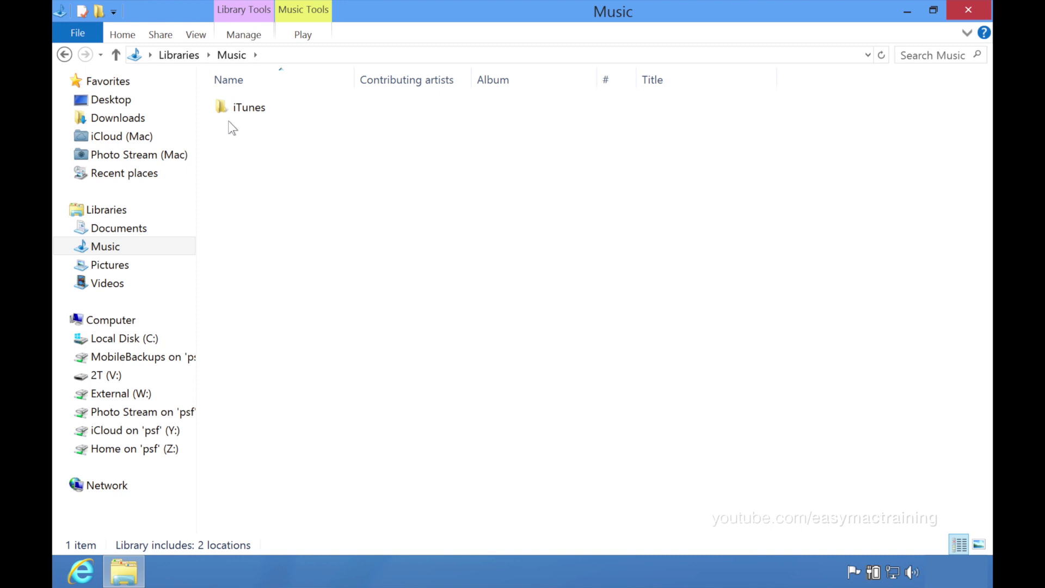
mouse_move(223, 107)
left_mouse_down()
mouse_move(220, 340)
mouse_move(198, 374)
left_mouse_up()
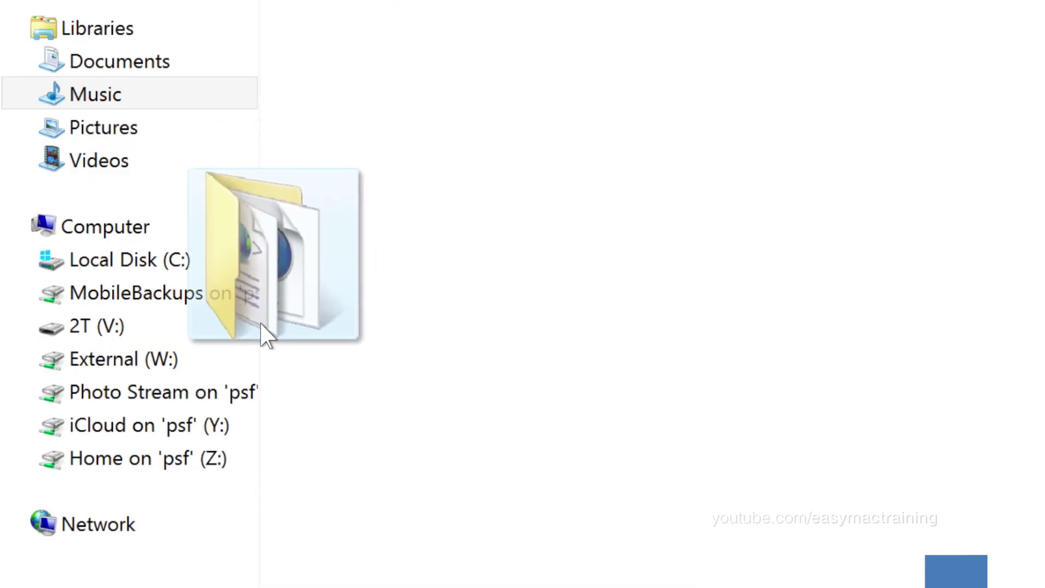
mouse_move(260, 324)
left_mouse_down()
mouse_move(150, 355)
mouse_move(138, 399)
left_mouse_up()
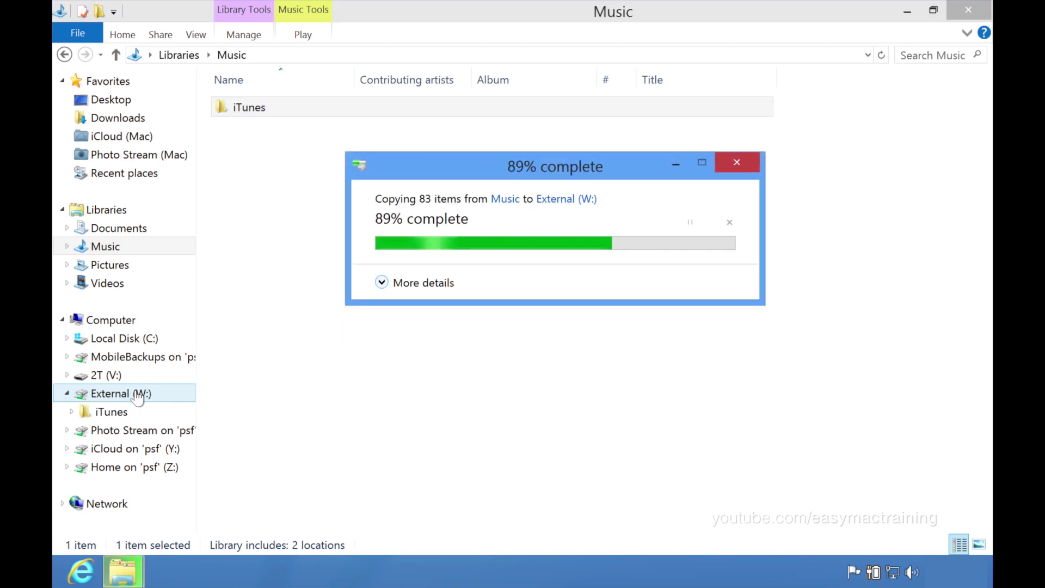
Step: Disconnect the External (W:) drive
left_click(131, 397)
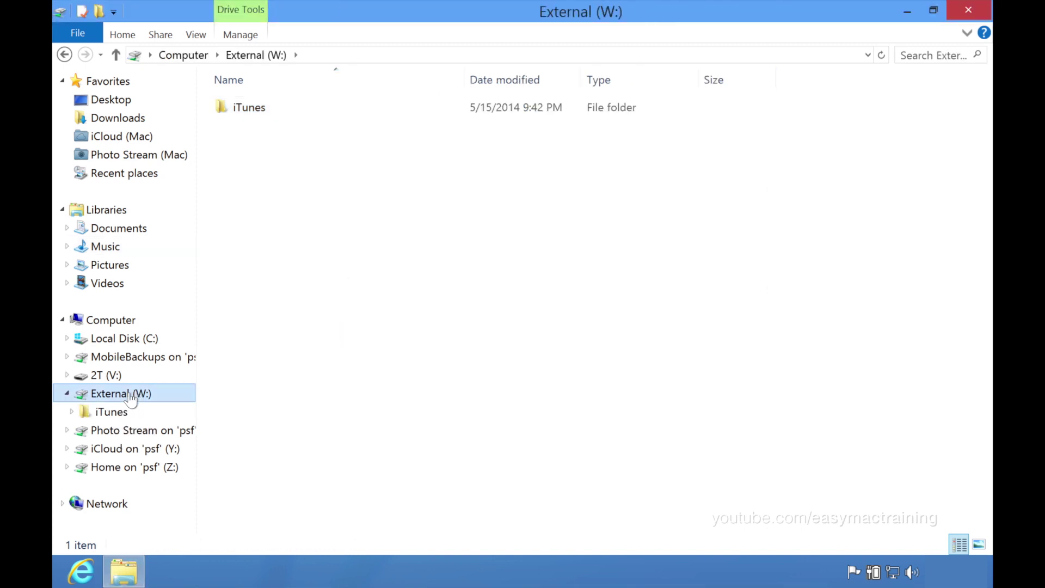
right_click(131, 399)
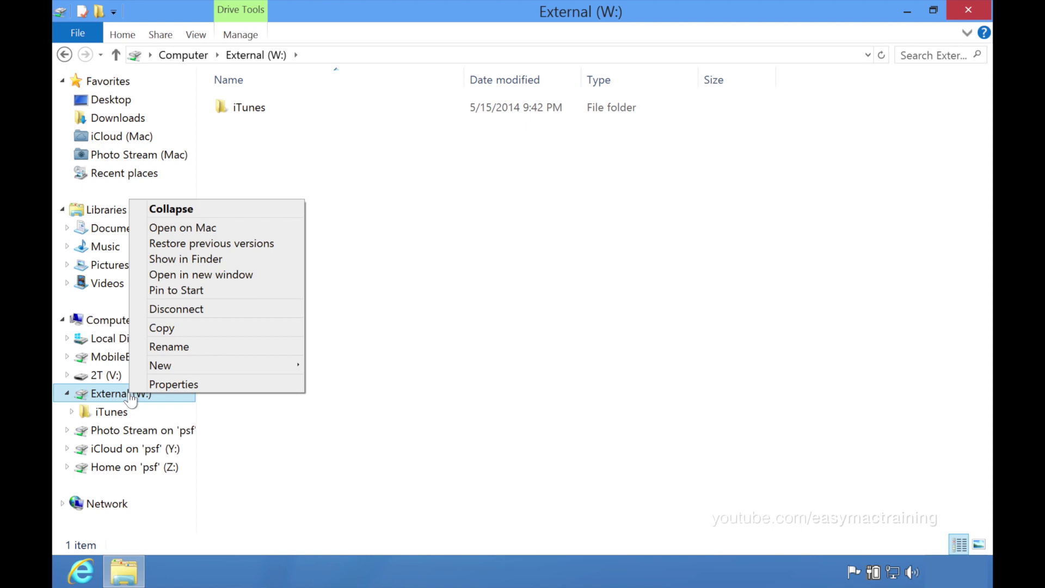
left_click(196, 313)
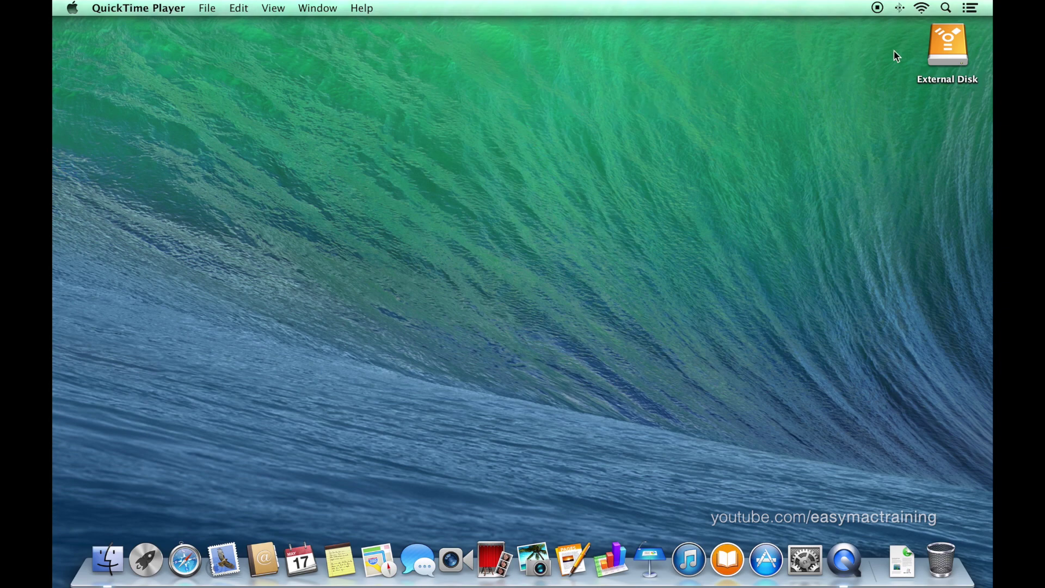
Step: Drag the iTunes folder from External Disk onto Music, replacing the existing iTunes folder
double_click(938, 49)
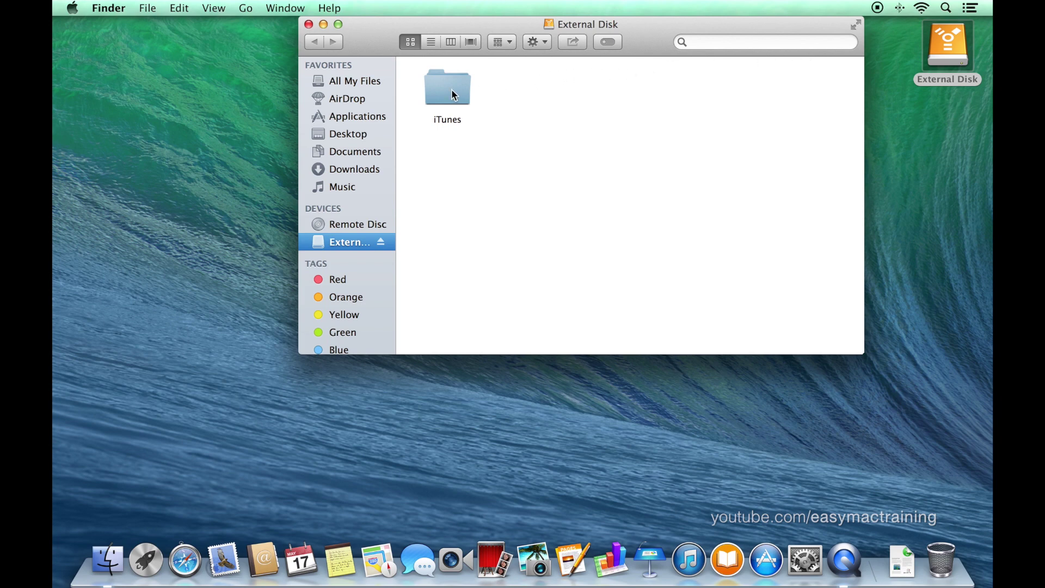
mouse_move(452, 89)
left_mouse_down()
mouse_move(394, 129)
mouse_move(345, 188)
left_mouse_up()
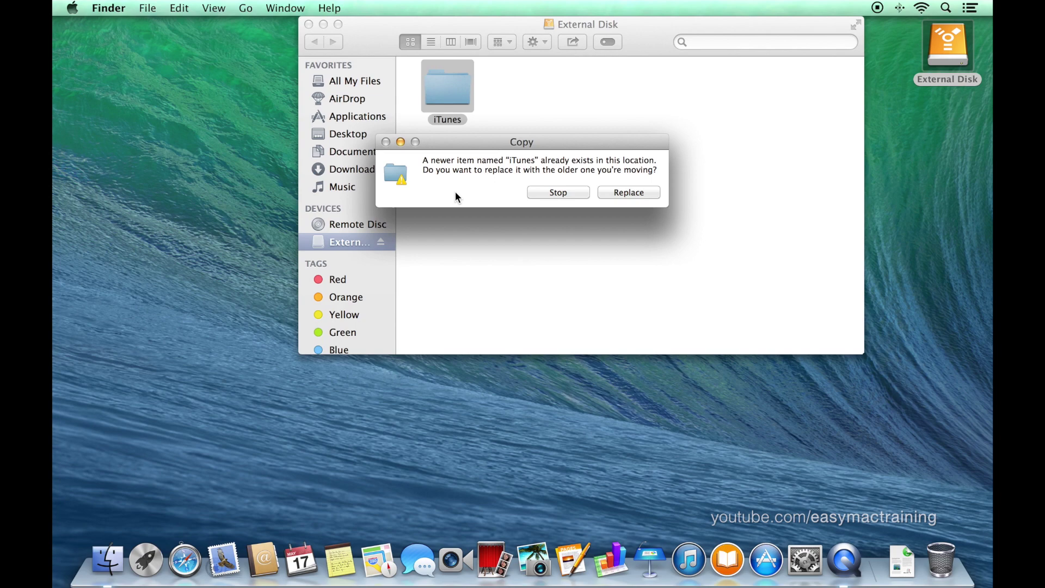
left_click(603, 191)
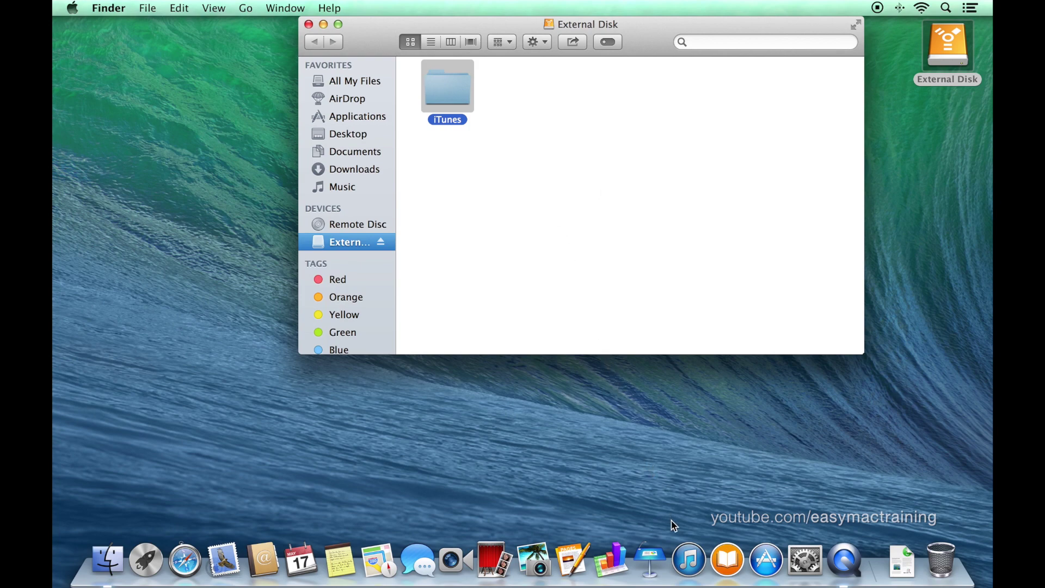
Step: Copy the iTunes folder on the External Disk
left_click(687, 558)
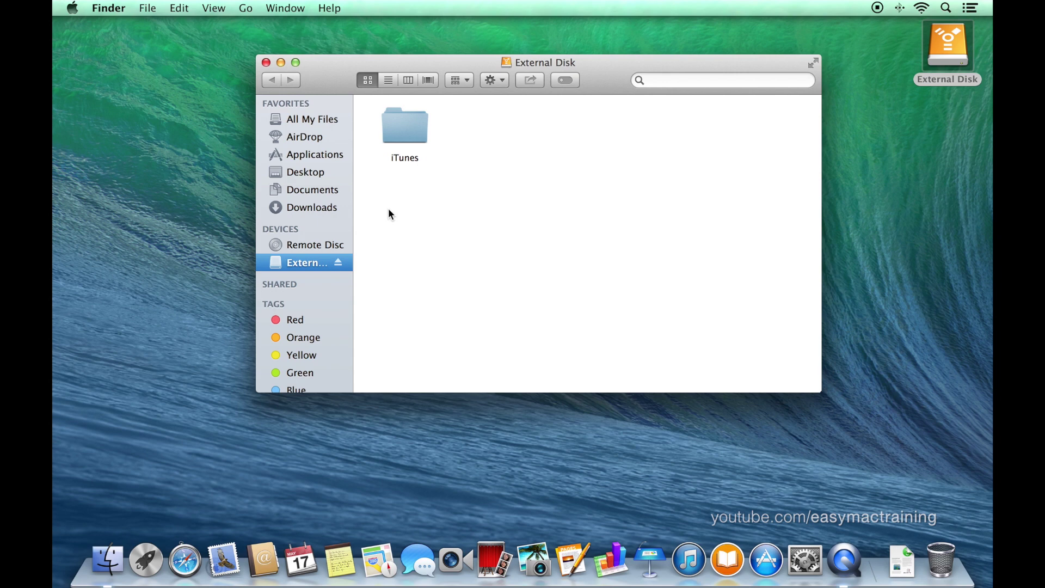
left_click(400, 136)
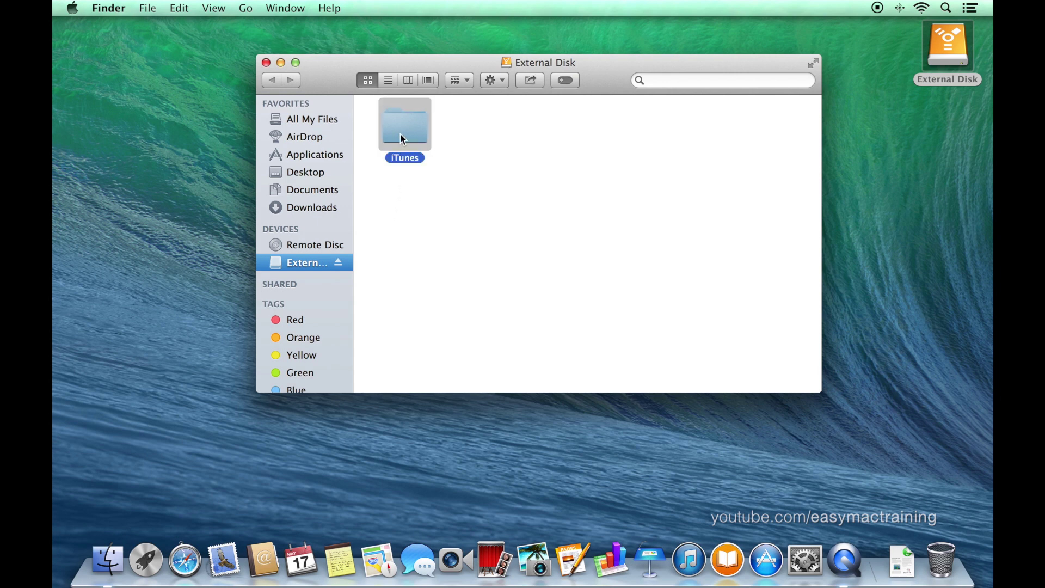
left_click(179, 9)
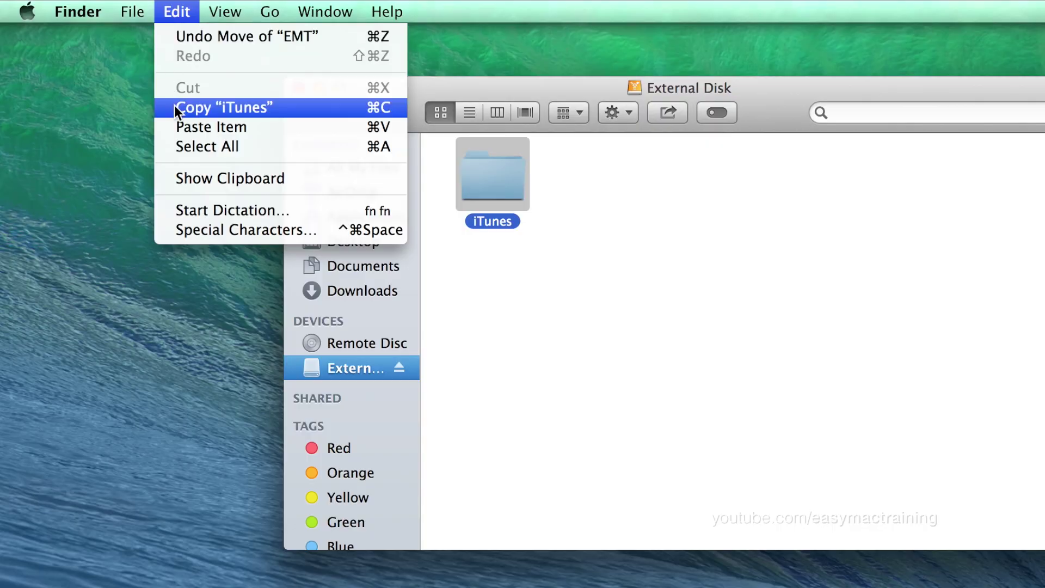
left_click(174, 106)
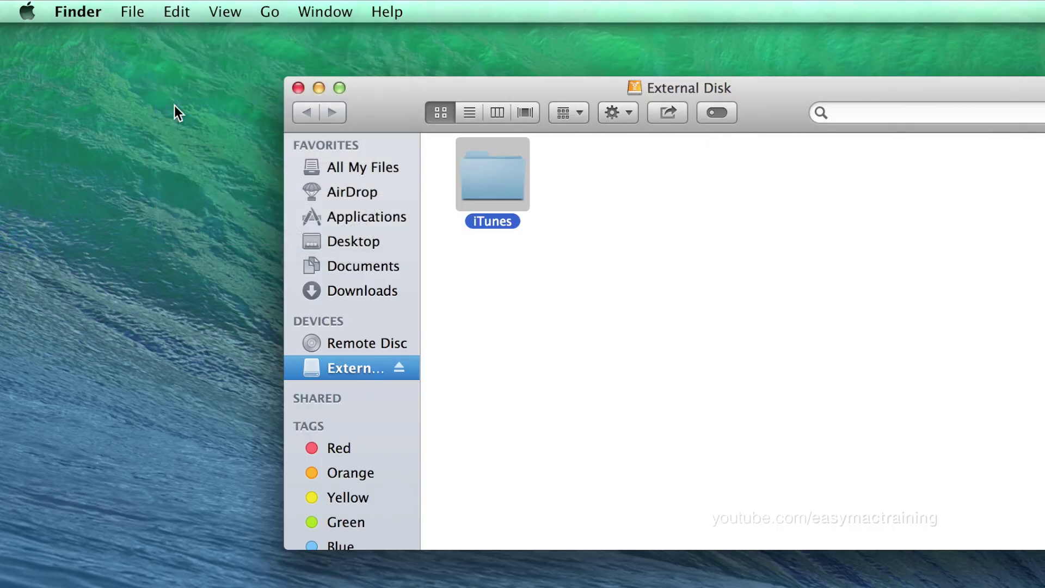
Step: Paste it into the home Music folder, replacing the older iTunes folder
left_click(271, 12)
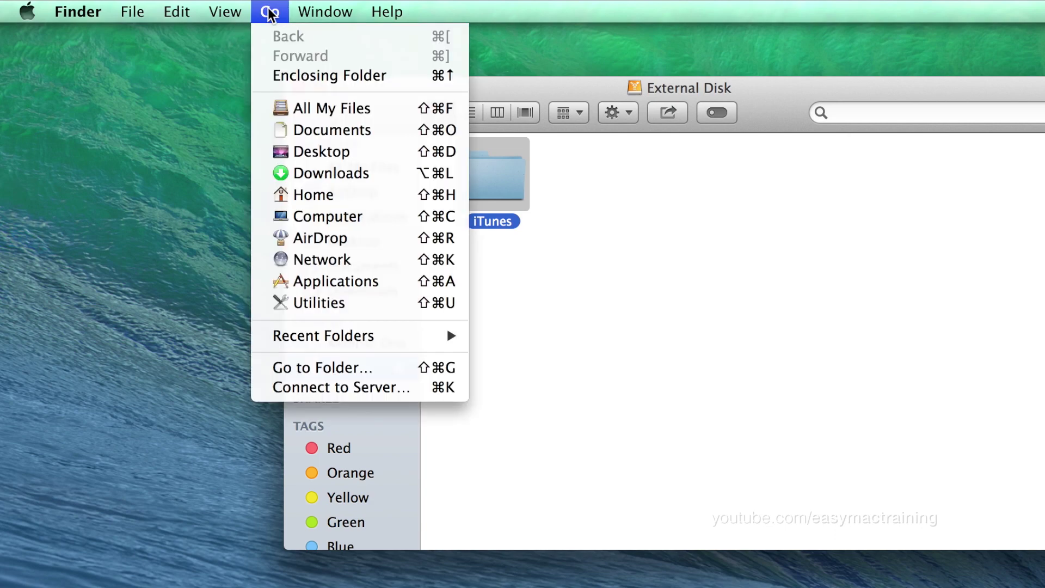
left_click(289, 196)
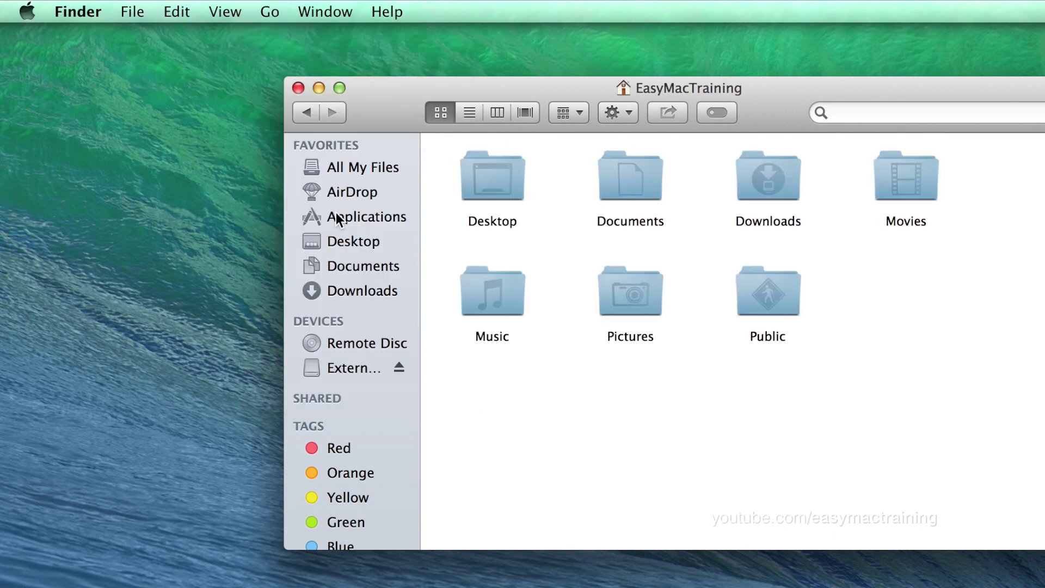
double_click(508, 295)
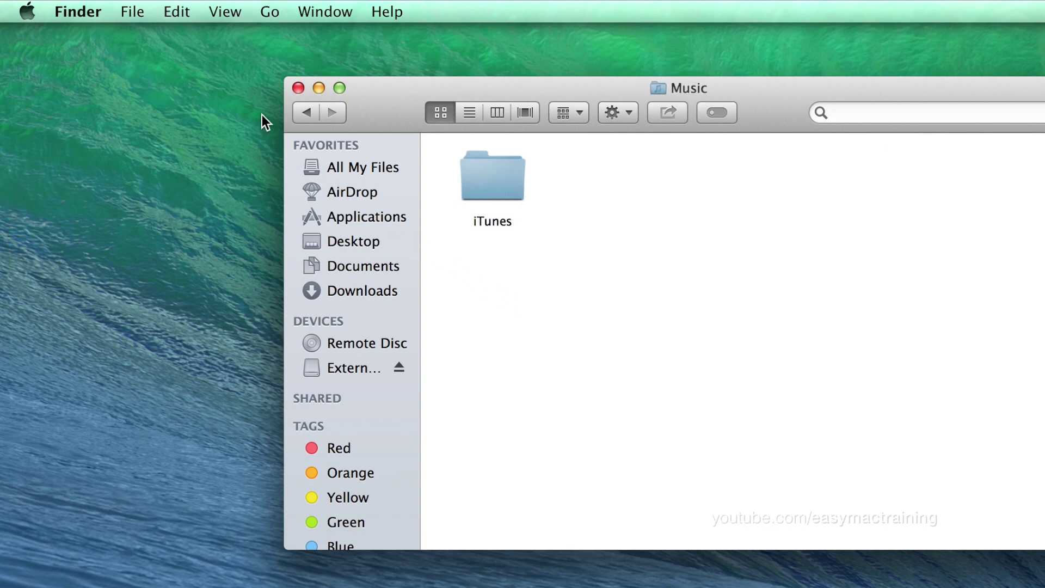
left_click(176, 10)
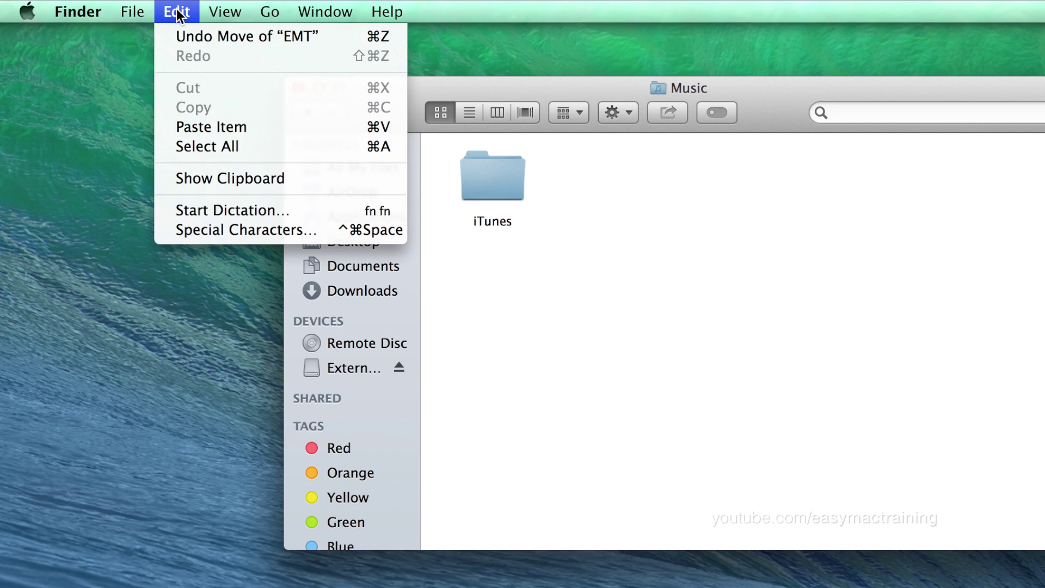
left_click(181, 129)
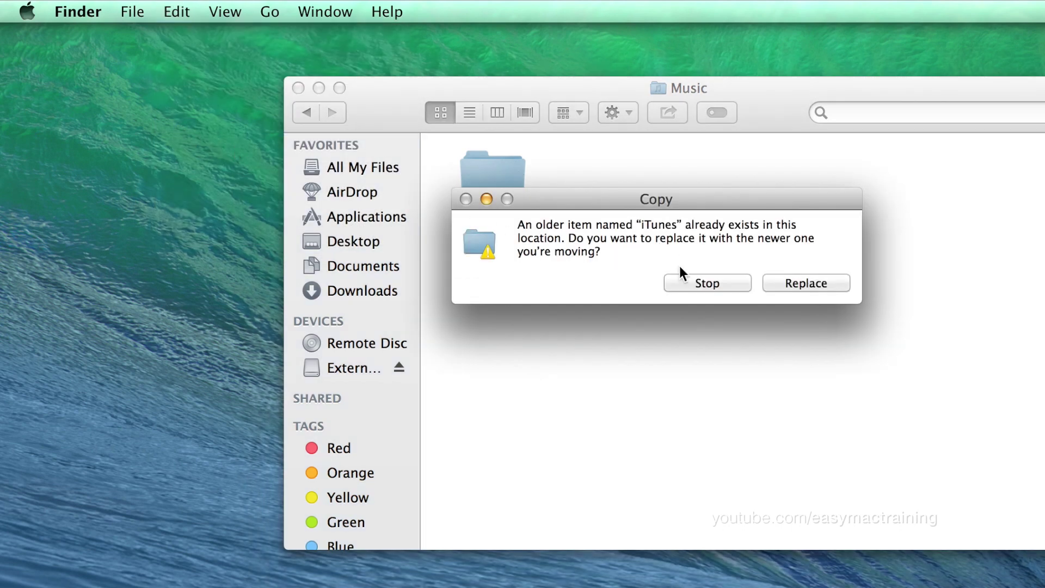
left_click(773, 282)
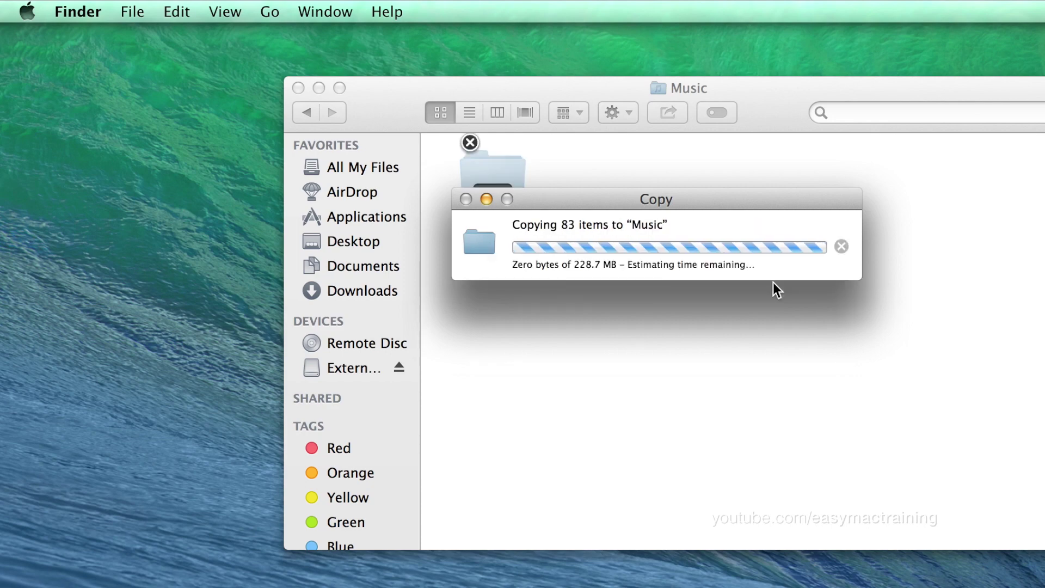